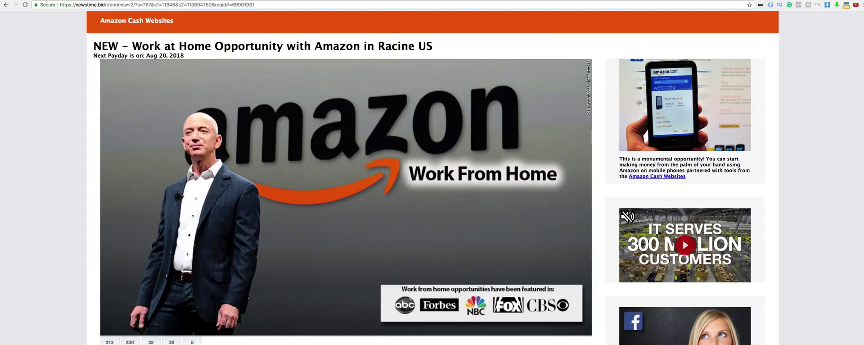
pyautogui.scroll(-1, 432, 173)
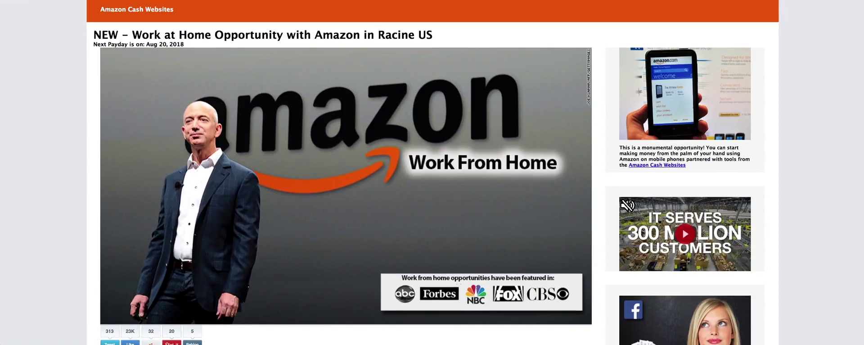